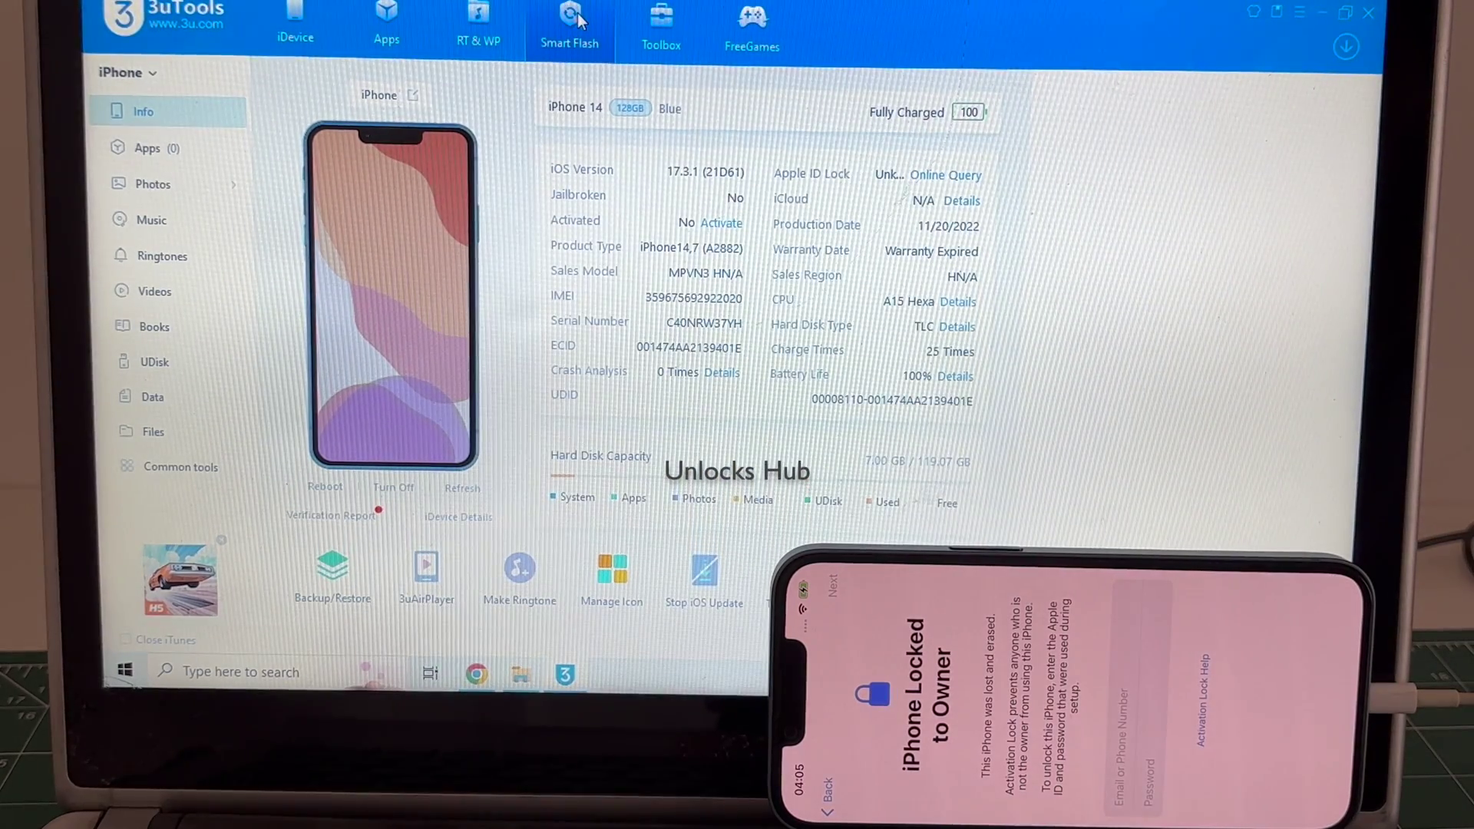
Open Smart Flash's Pro Flash mode to show the iPhone 14 DFU-mode tutorial.
{"action": "left_click", "coordinate": [579, 20]}
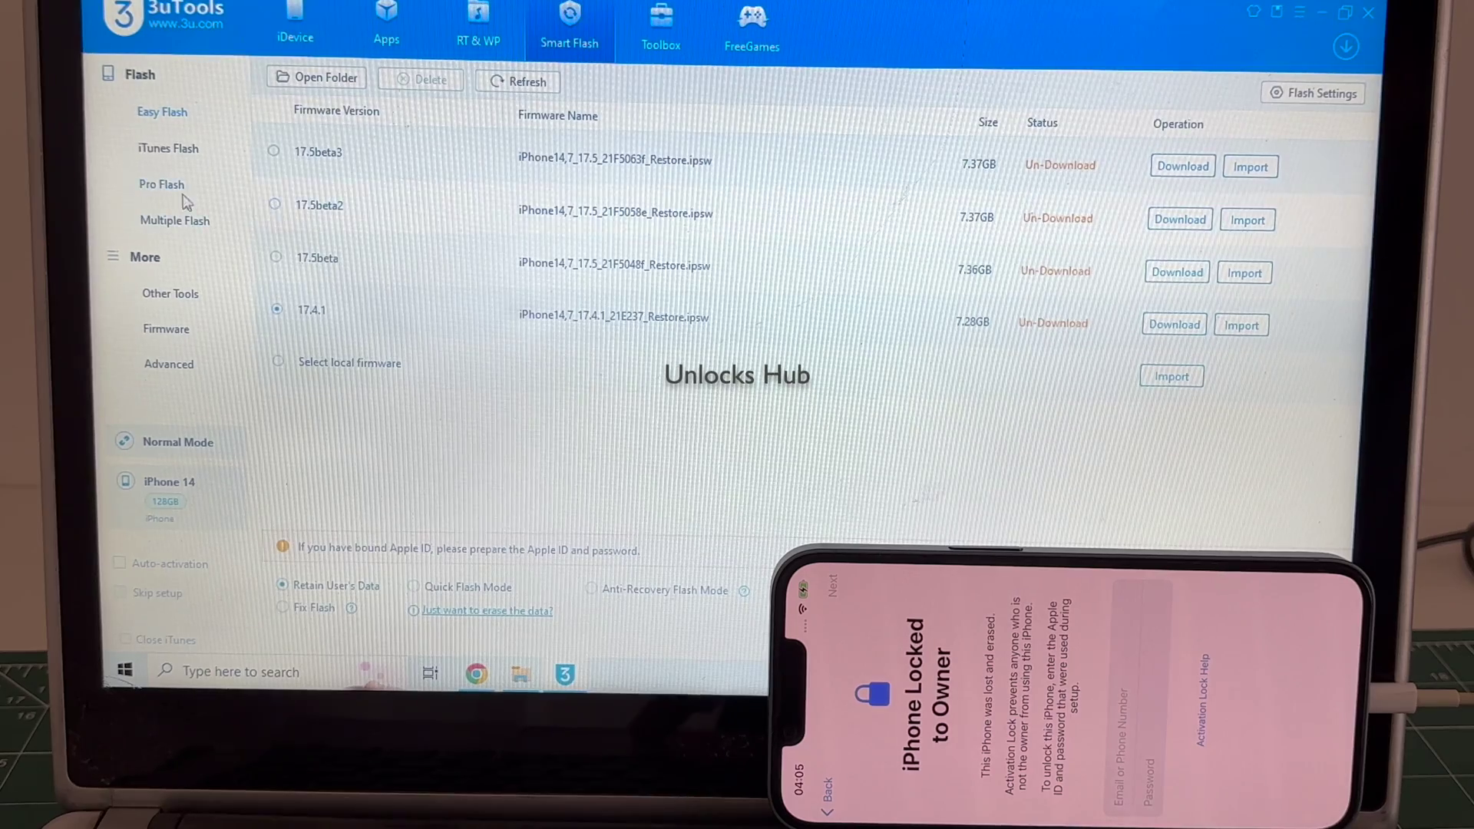
{"action": "left_click", "coordinate": [161, 184]}
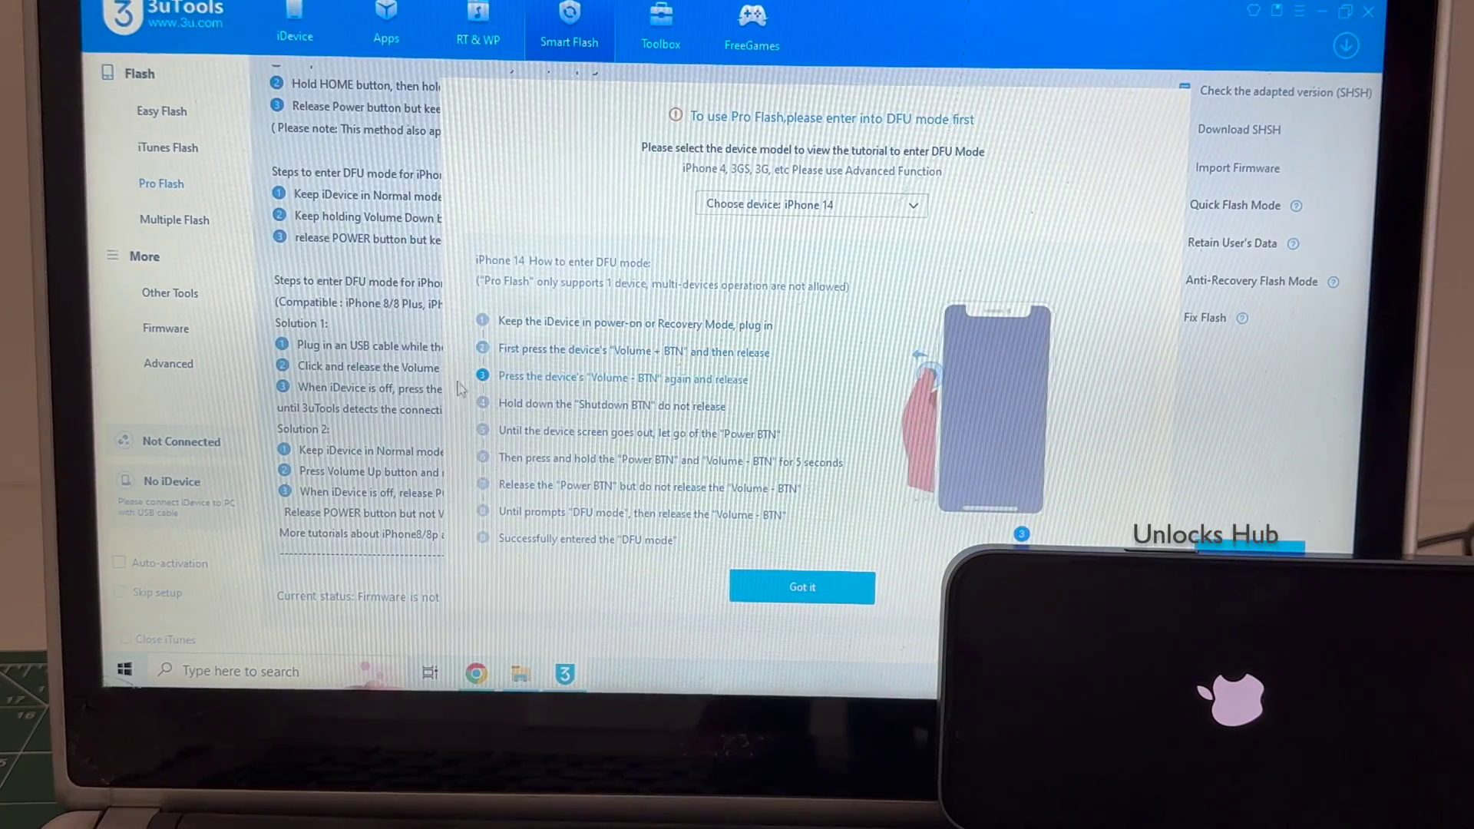
Dismiss the DFU prompt and go back to the Easy Flash iPhone 14 firmware list.
{"action": "left_click", "coordinate": [802, 589]}
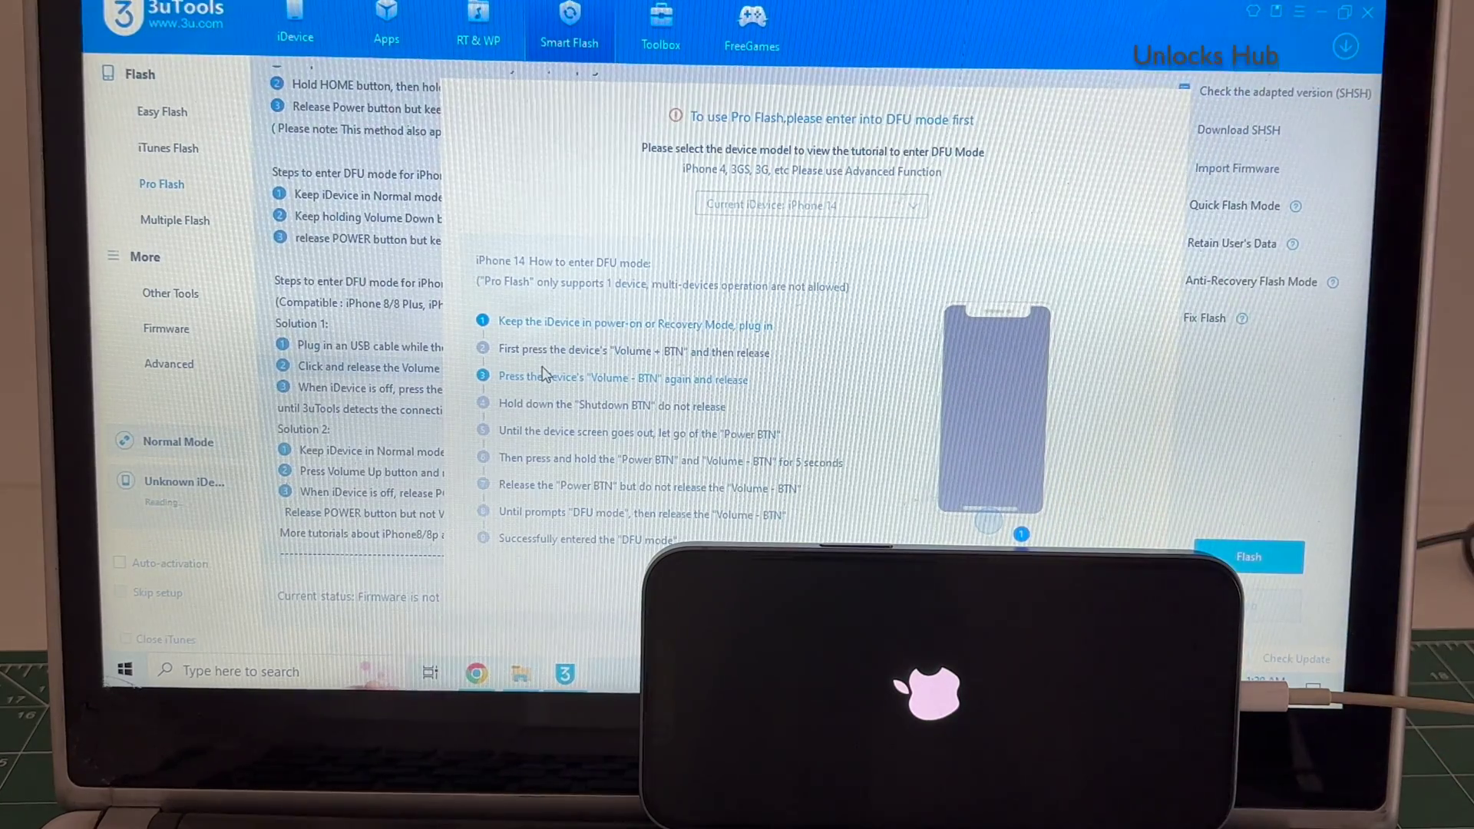
{"action": "left_click", "coordinate": [166, 110]}
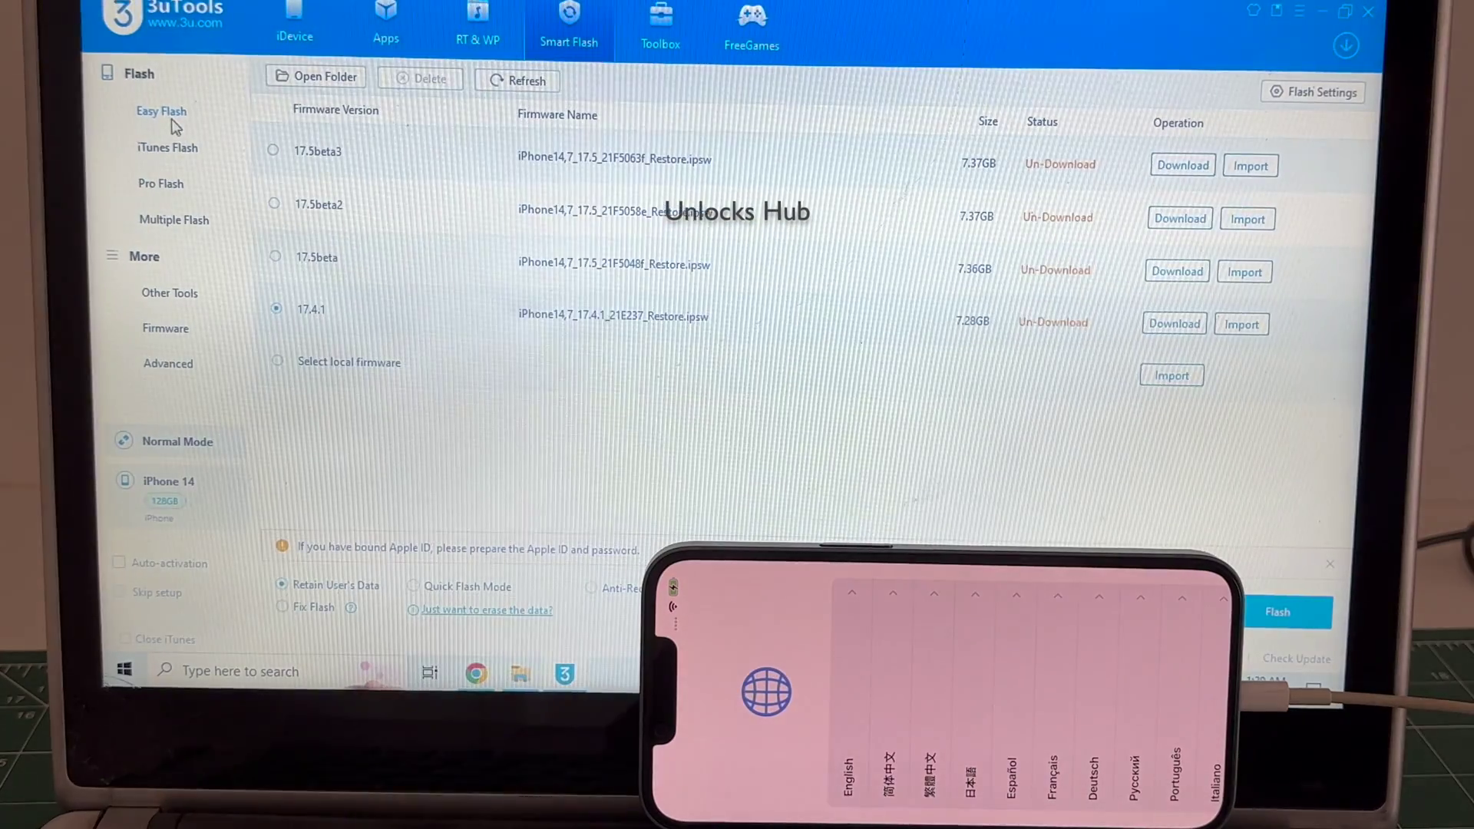
Select local firmware and browse to the saved iOS 17.4.1 firmware files.
{"action": "left_click", "coordinate": [397, 366]}
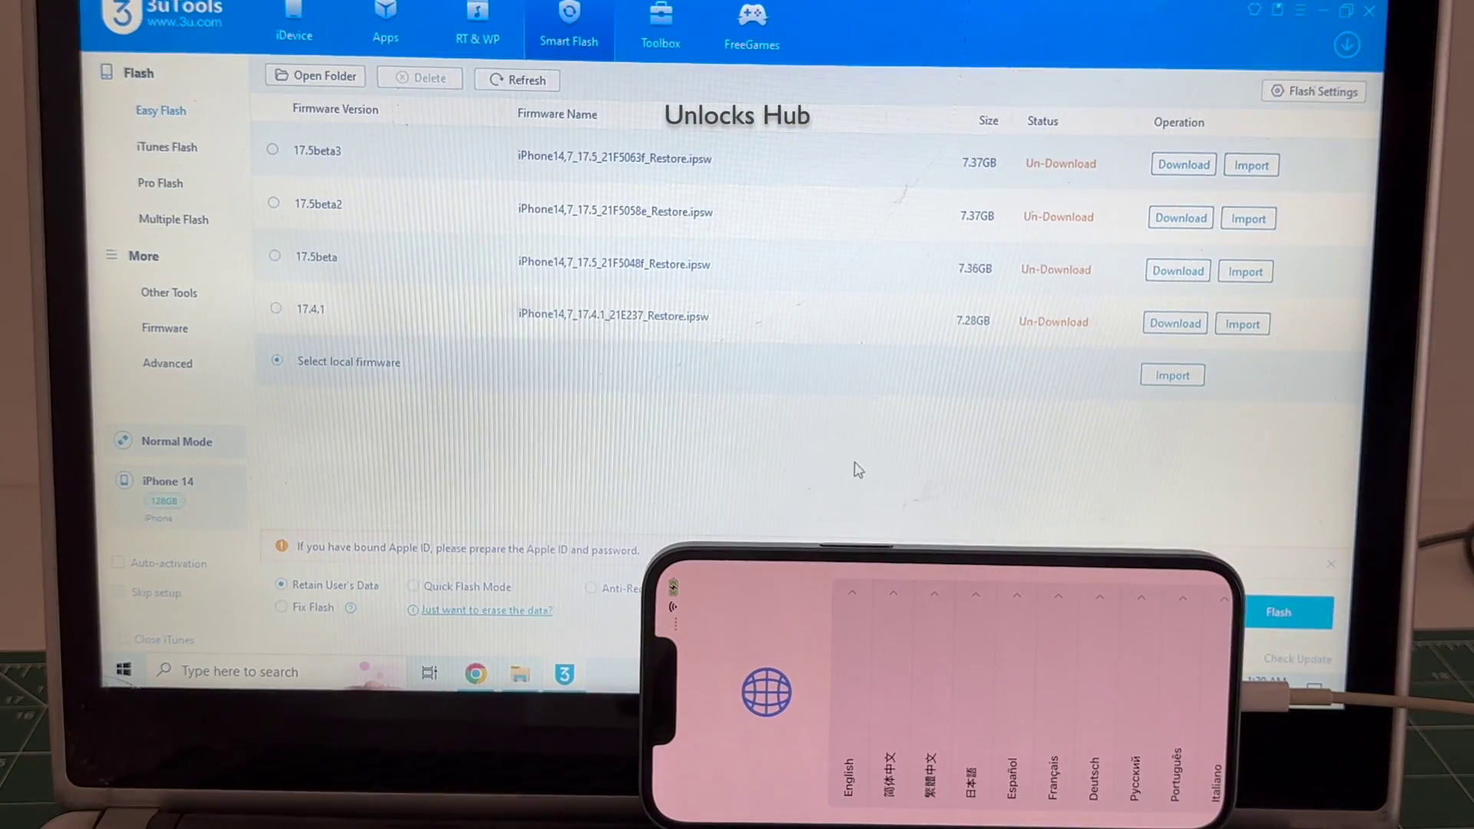
{"action": "left_click", "coordinate": [1175, 377]}
{"action": "scroll", "coordinate": [536, 245], "scroll_direction": "down", "scroll_amount": 2}
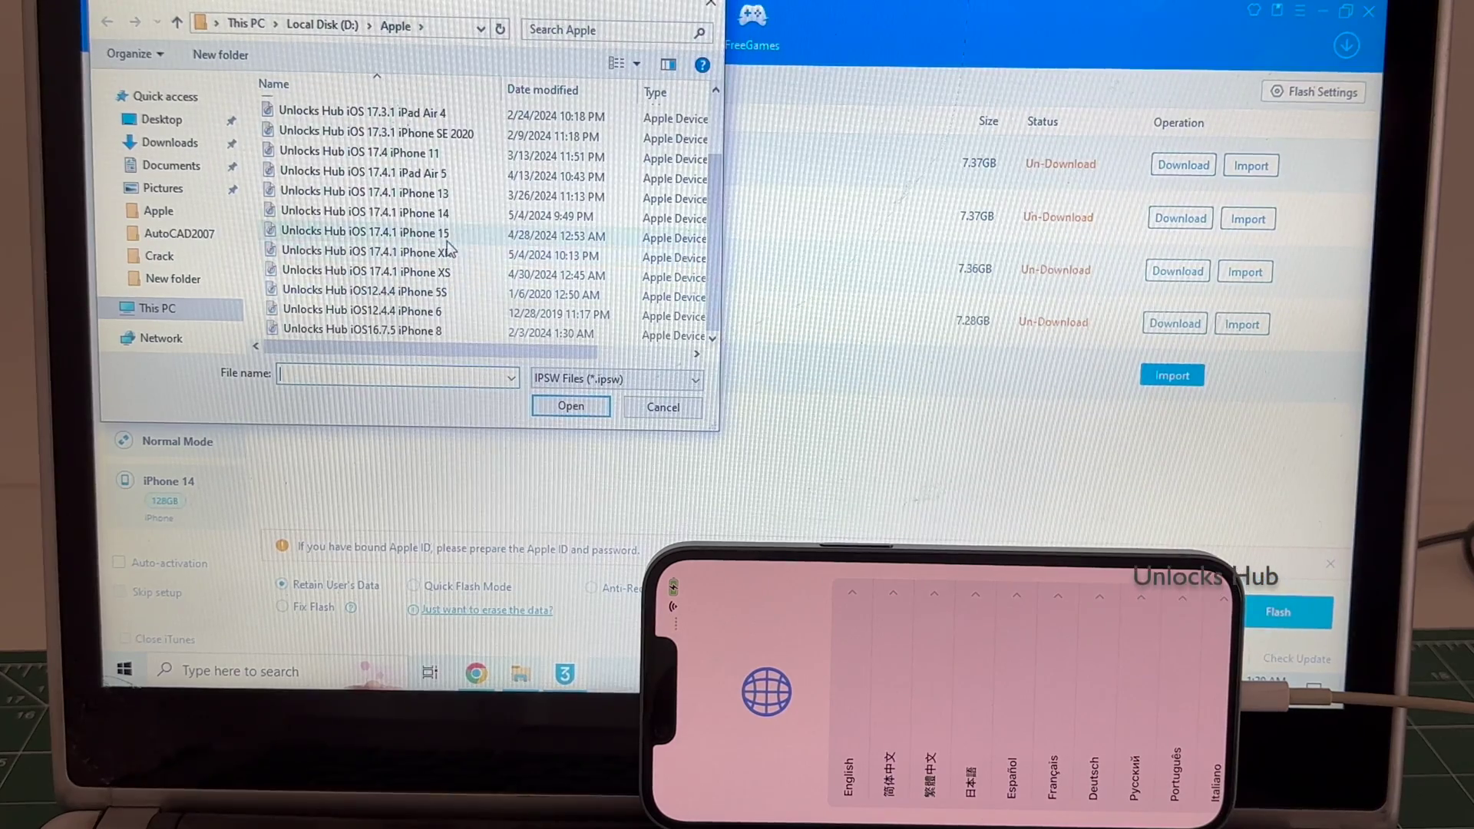
Import the iOS 17.4.1 iPhone 14 IPSW file from the file dialog.
{"action": "left_click", "coordinate": [441, 213]}
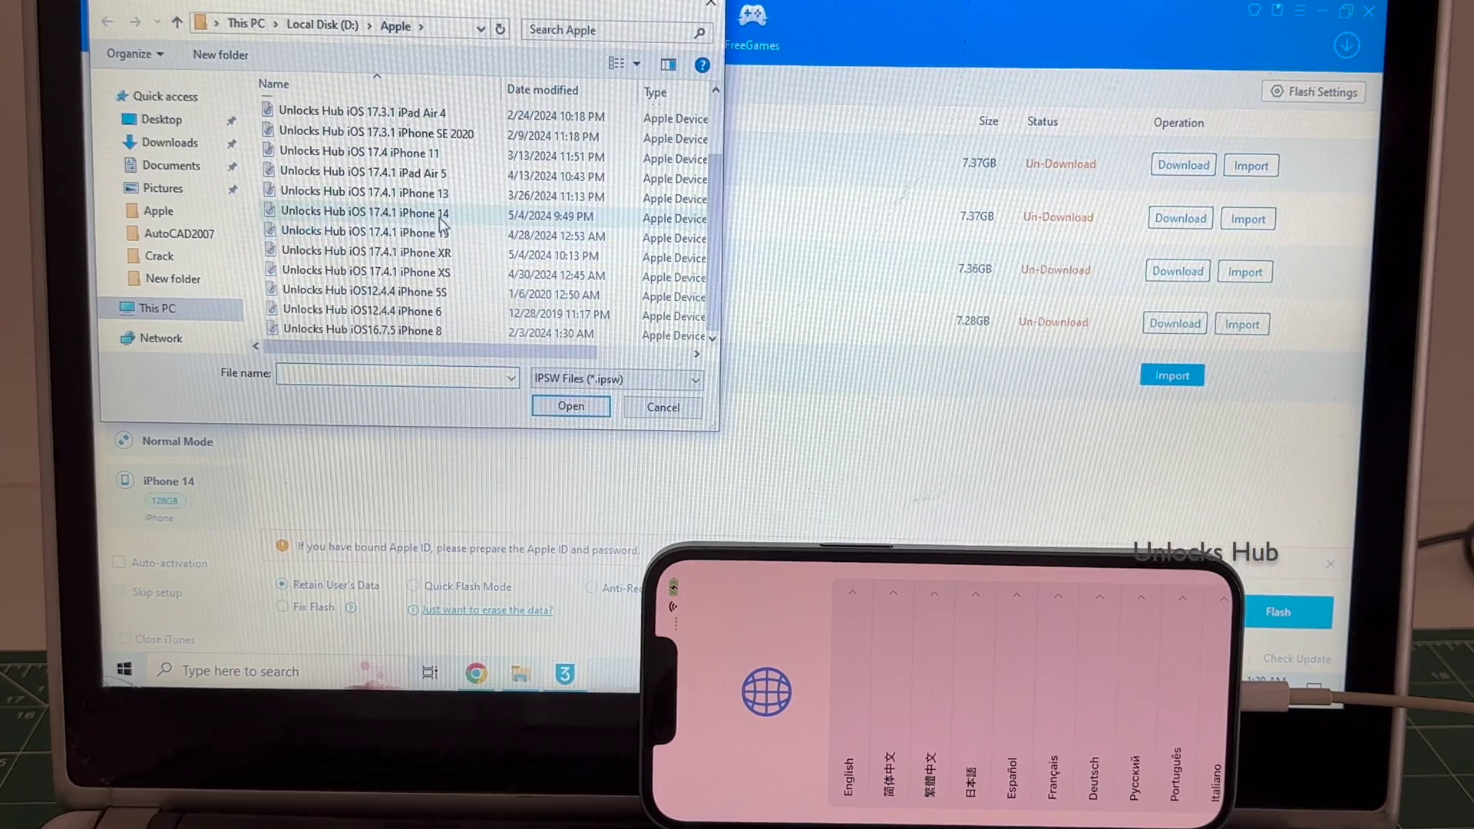
{"action": "left_click", "coordinate": [570, 406]}
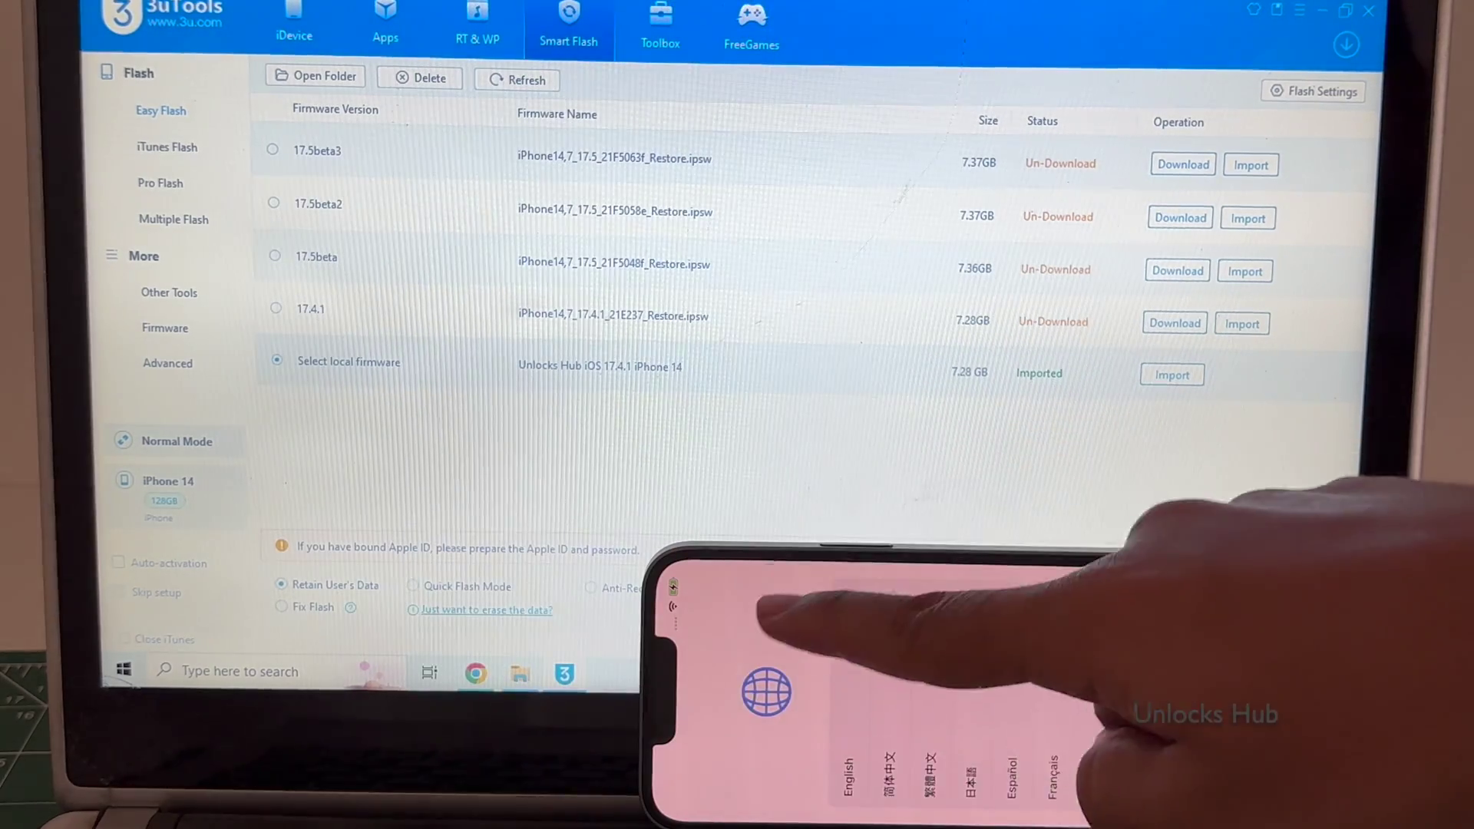
Start flashing the imported iOS 17.4.1 firmware onto the iPhone 14.
{"action": "left_click", "coordinate": [1279, 610]}
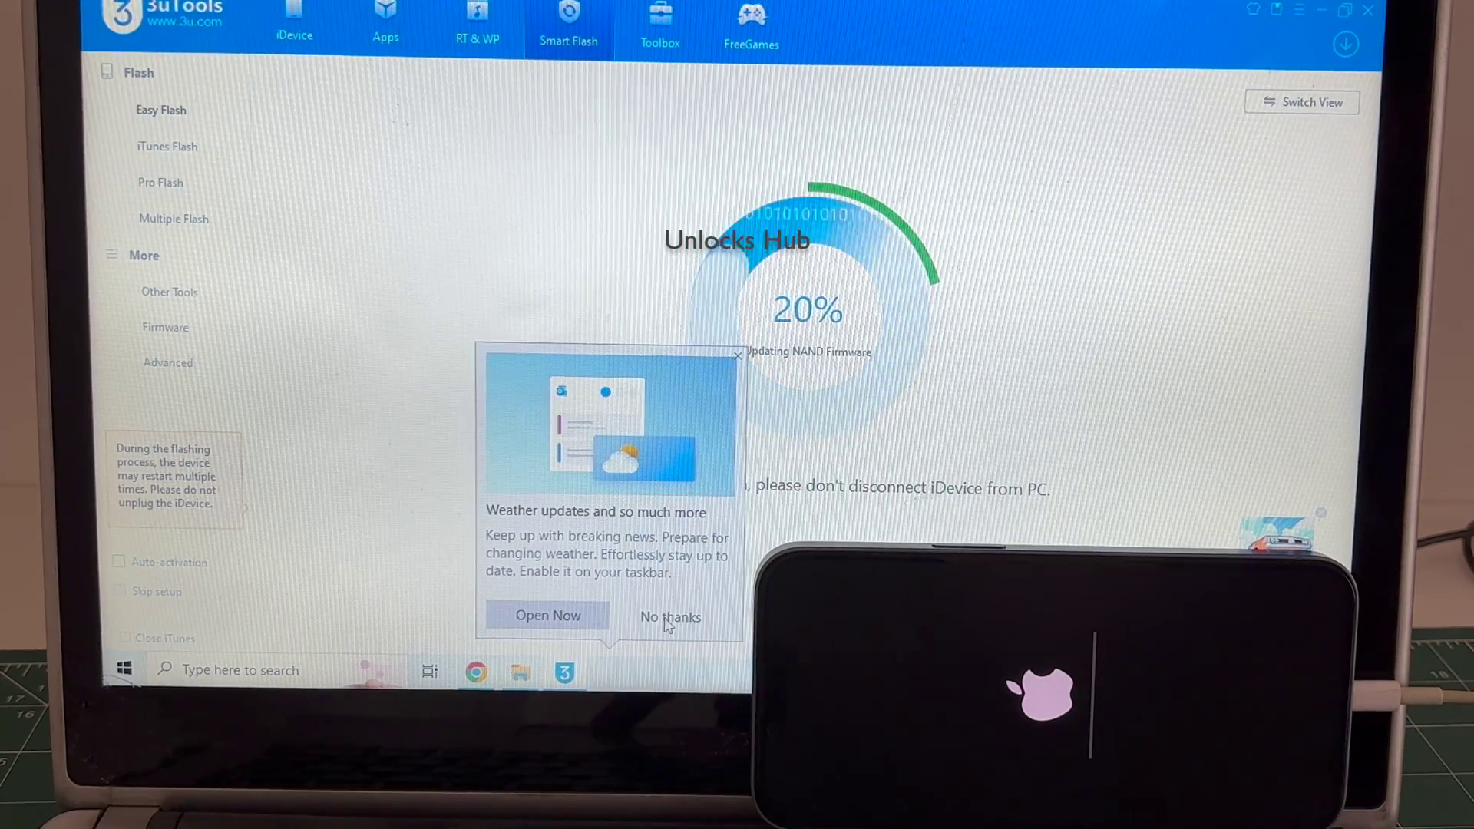
Decline the Windows weather popup with 'No thanks' so the flash progress is visible.
{"action": "left_click", "coordinate": [668, 617]}
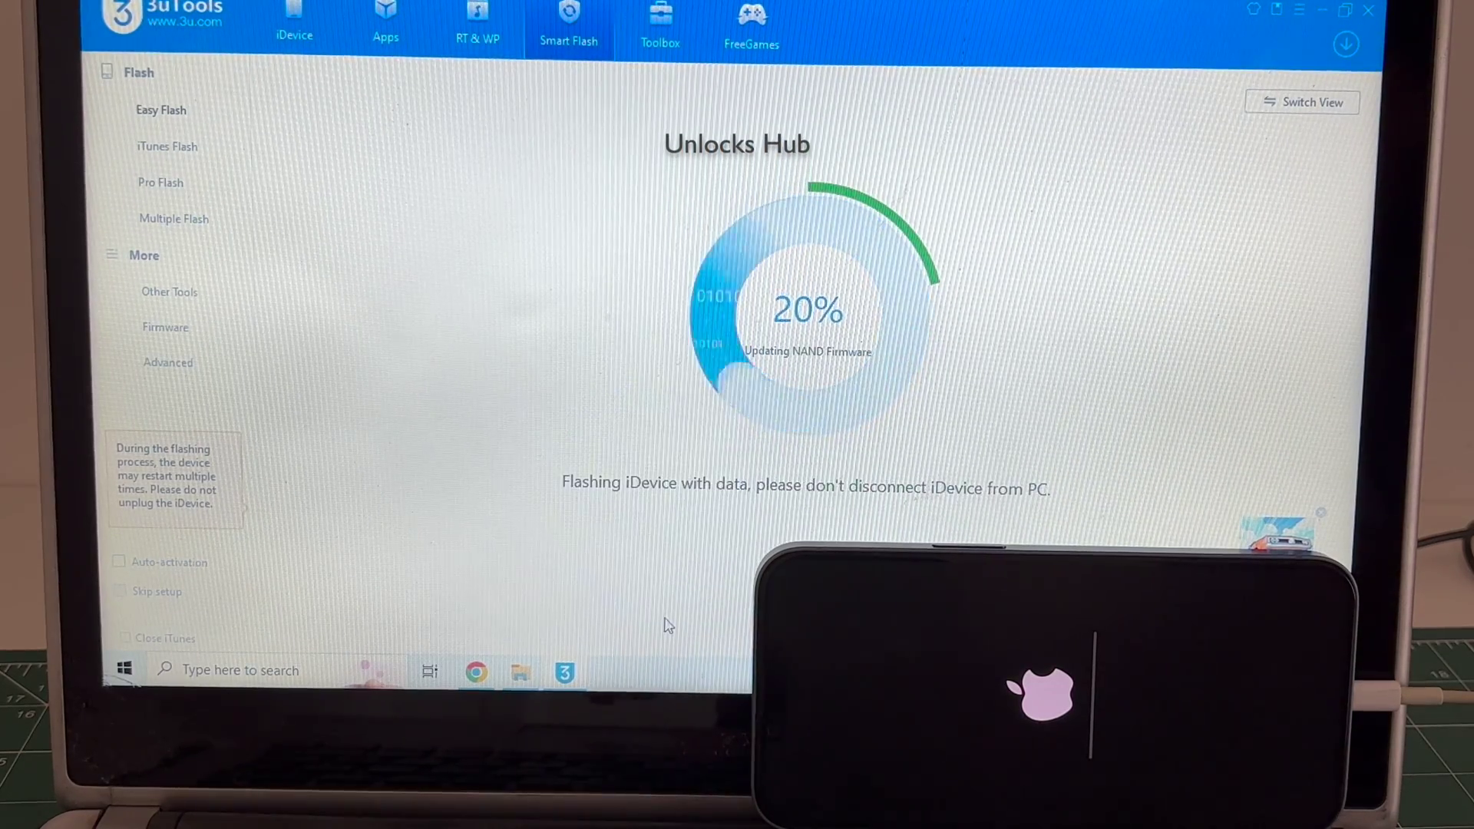